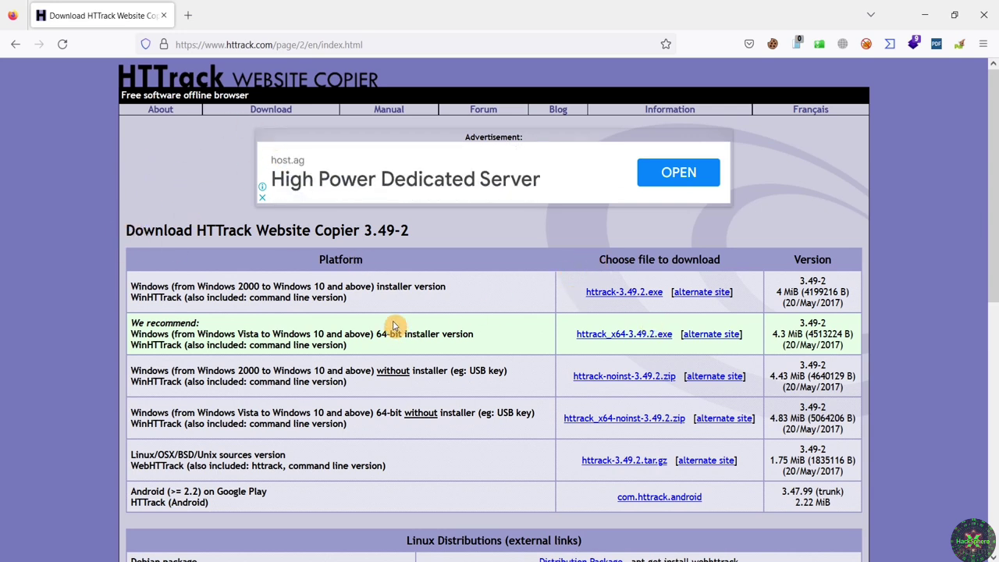
scroll(441, 335, "down", 2)
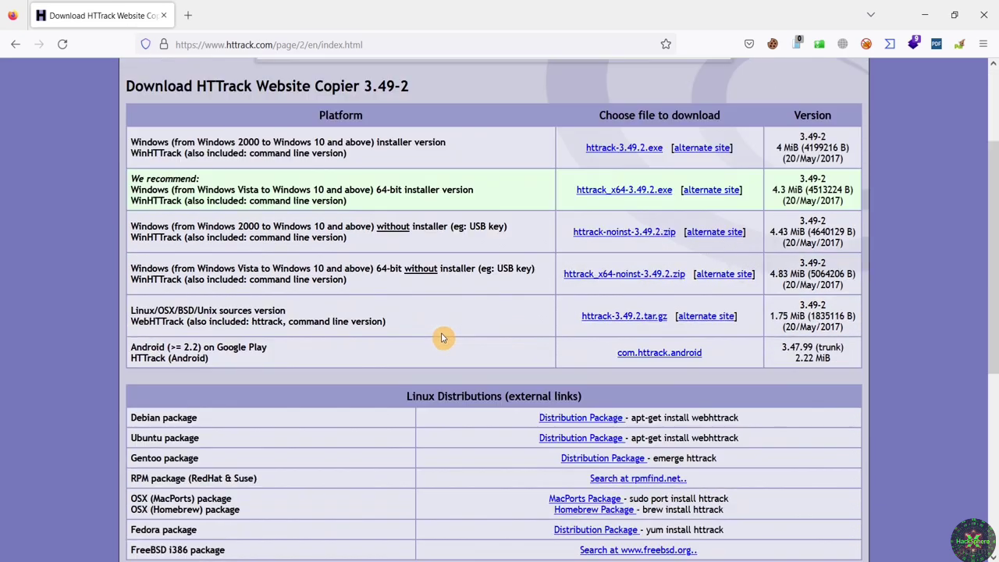
scroll(414, 339, "up", 1)
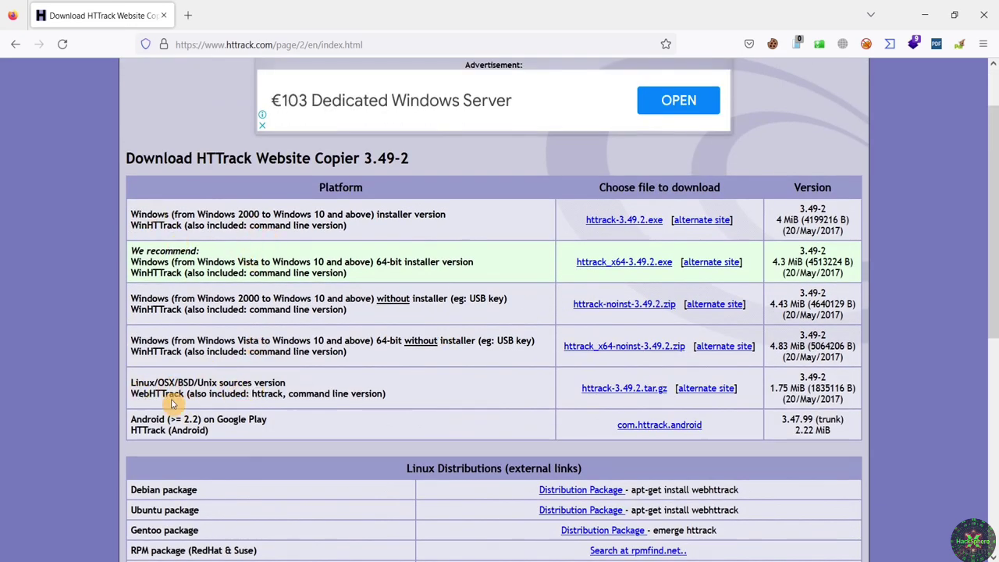
scroll(350, 417, "down", 3)
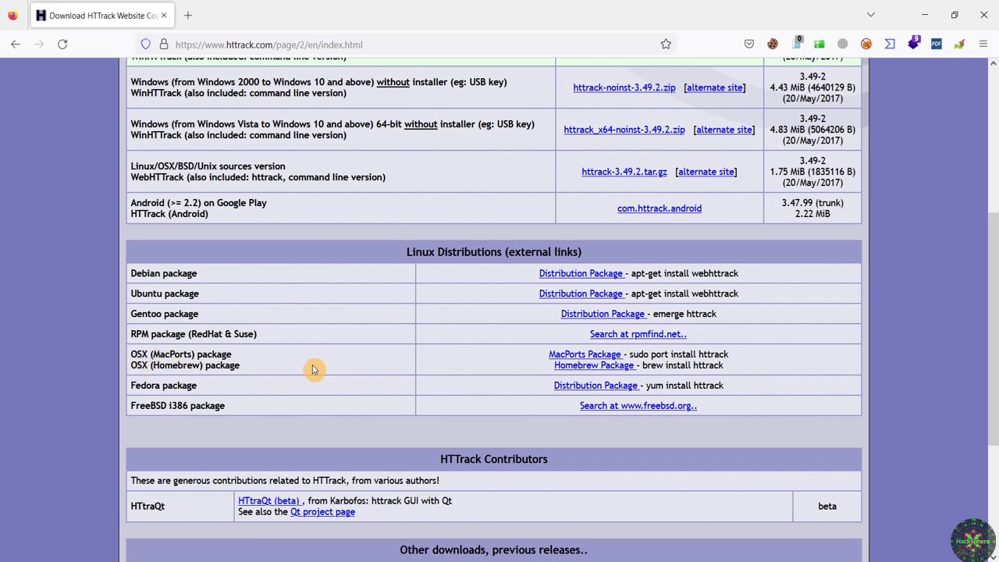
scroll(314, 370, "up", 4)
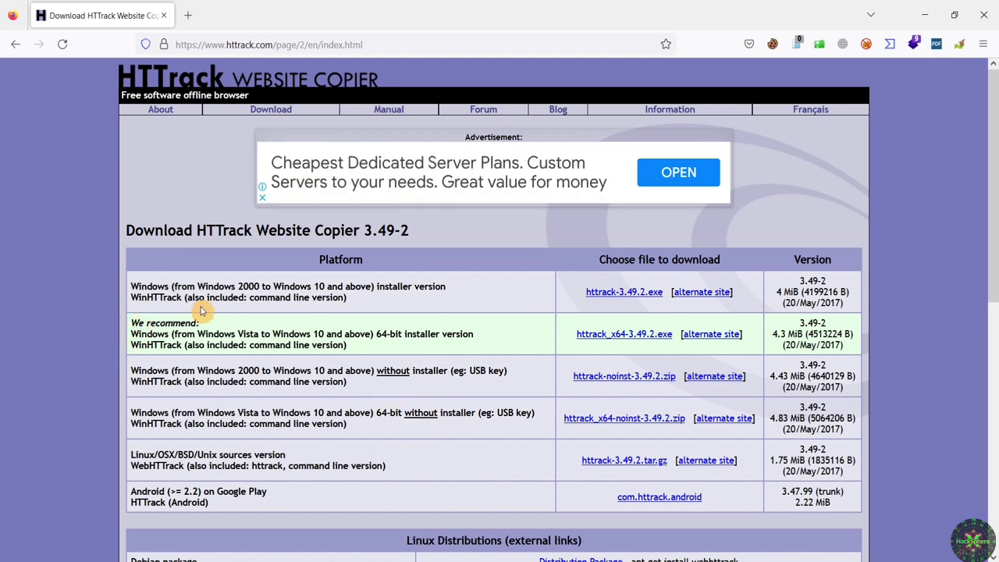
left_click_drag(131, 287, 168, 286)
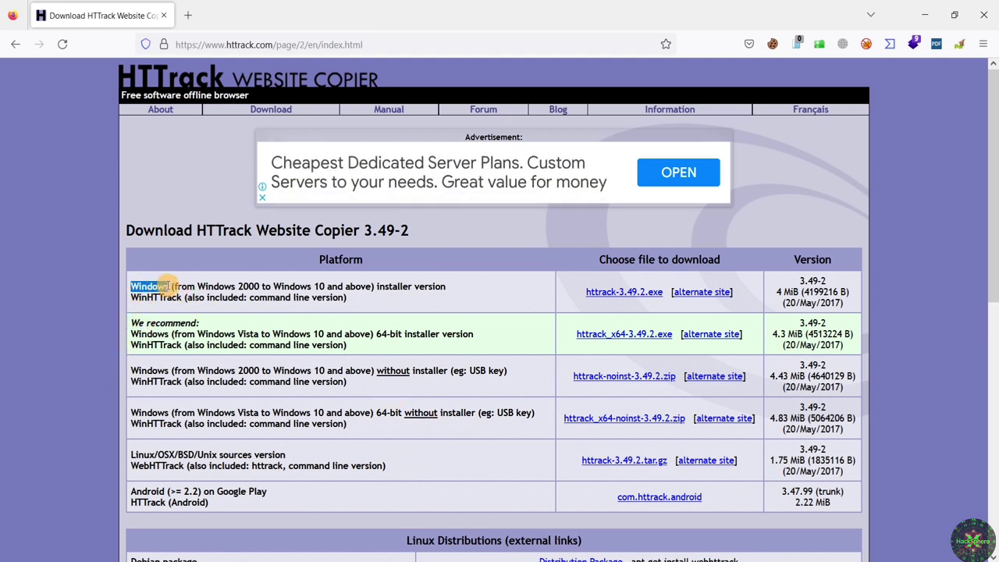
left_click(274, 327)
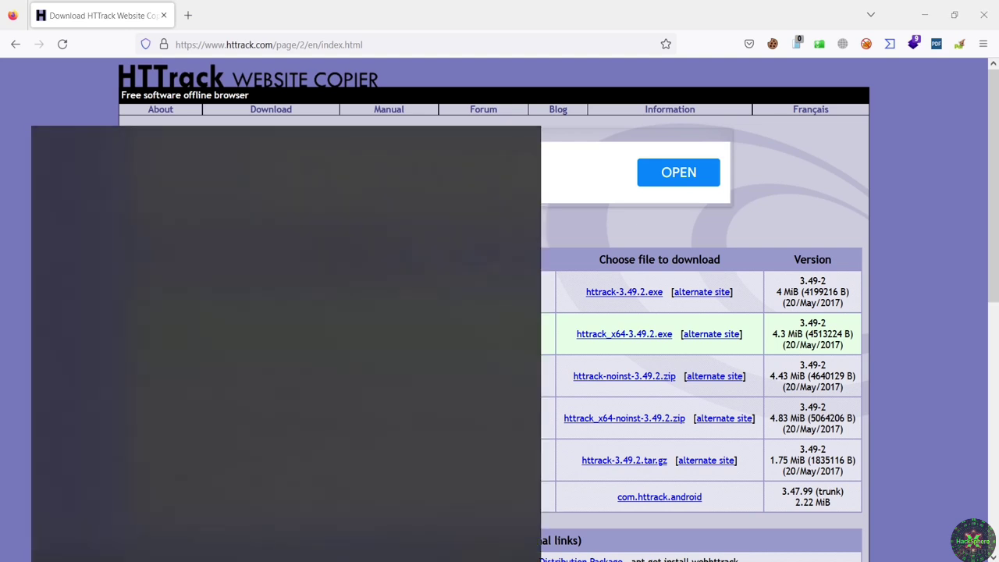
- Search the Start menu for 'httrack' and launch WinHTTrack Website Copier to its New Project 1 welcome page
type("httrack")
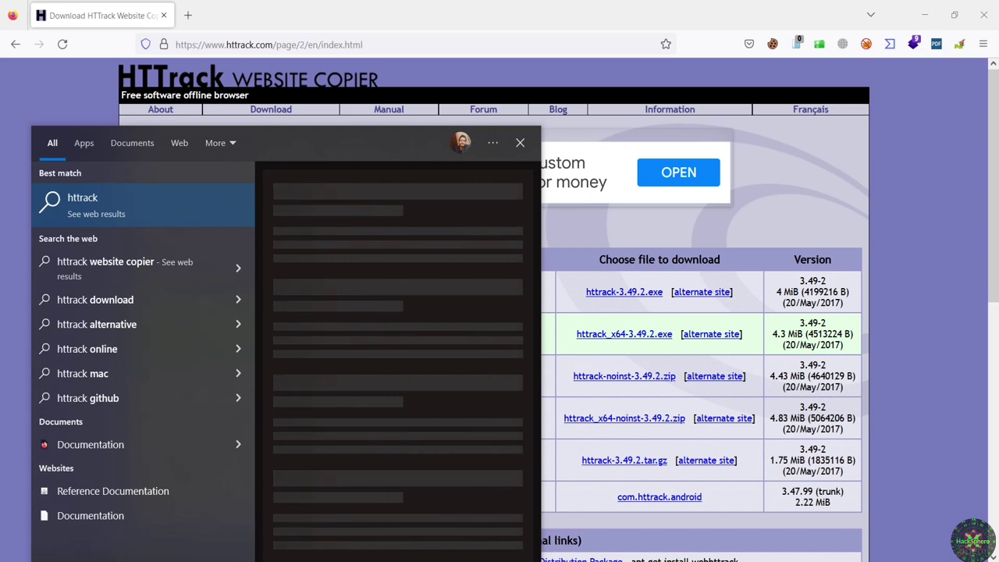
key("BackSpace")
key("BackSpace")
key("BackSpace")
key("BackSpace")
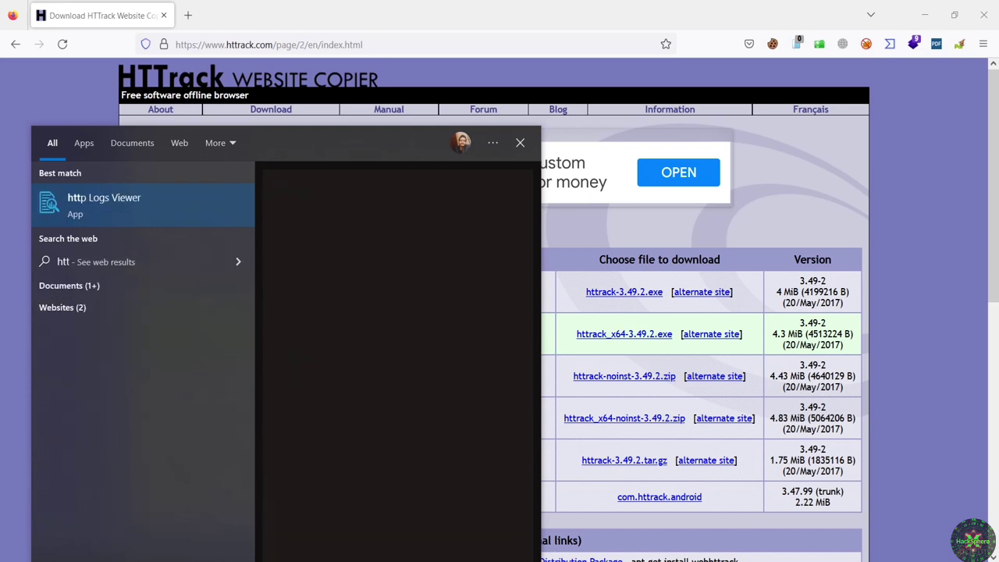
key("BackSpace")
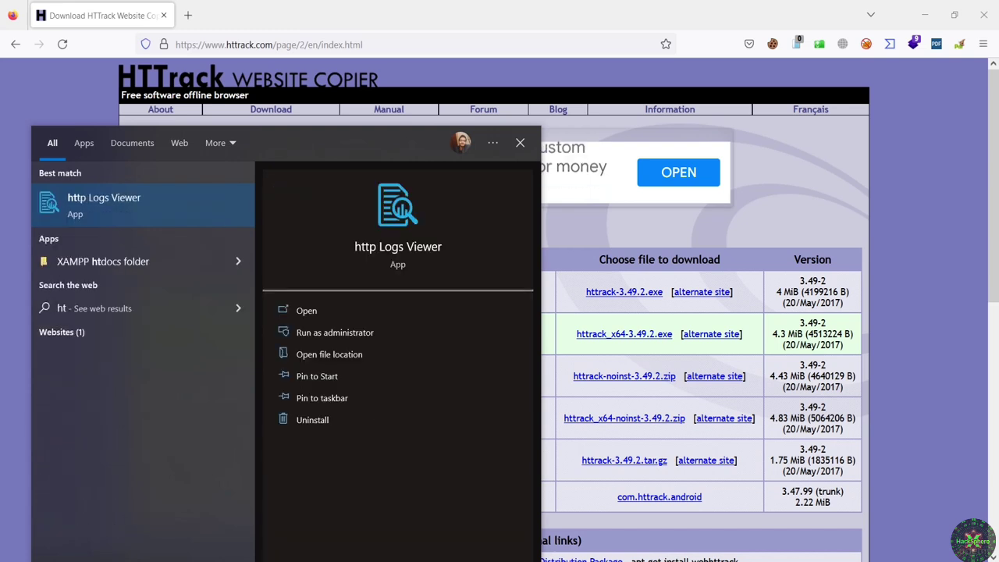
key("BackSpace")
type("t")
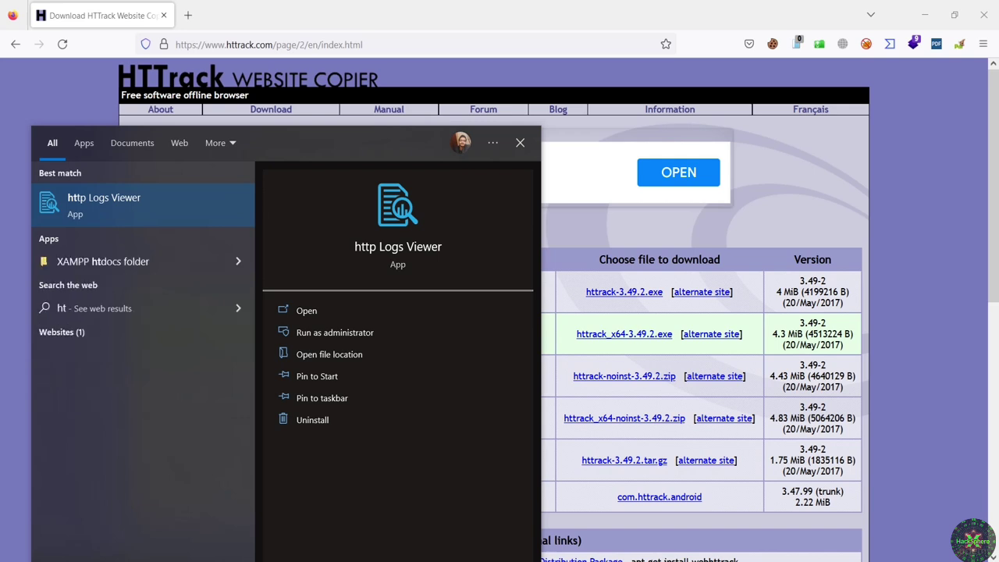
type("t")
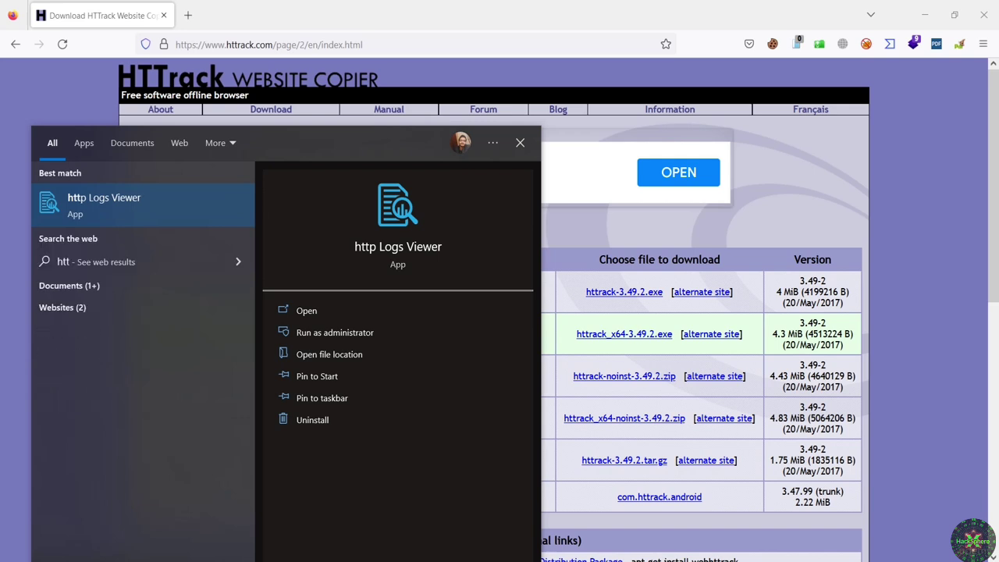
type("rack")
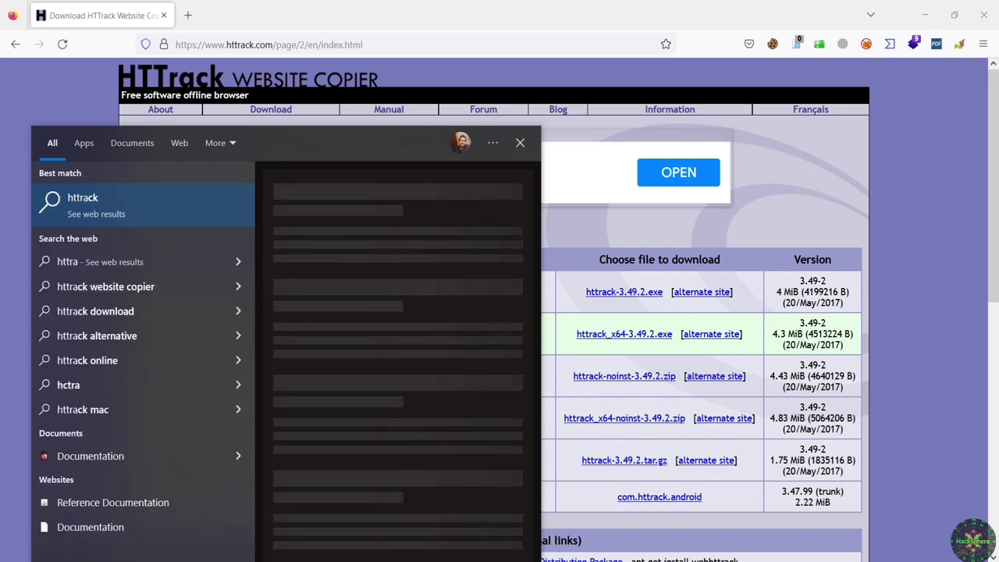
left_click(908, 430)
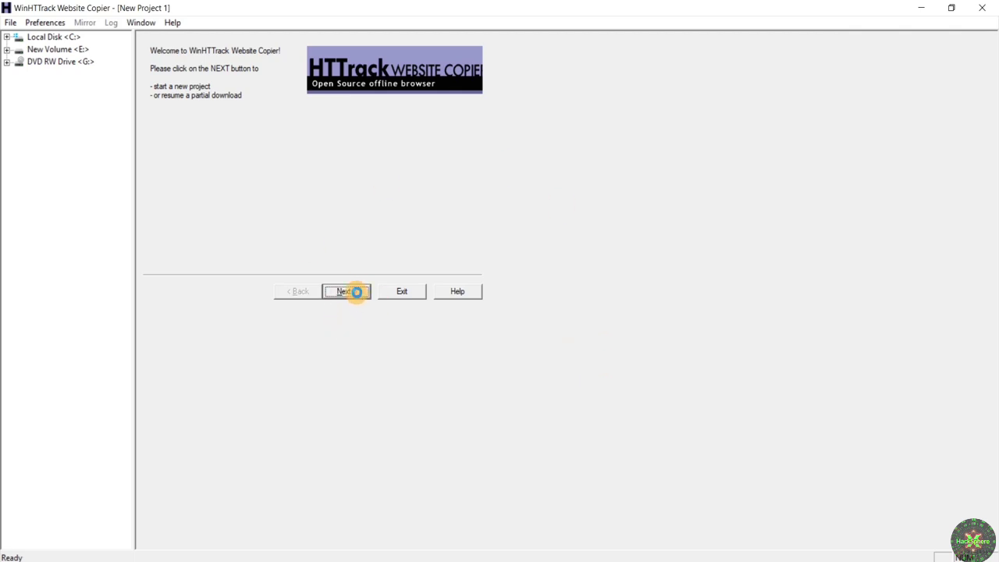
- Create a new project named HackingSocialMedia under C:\My Web Sites and continue to Mirroring Mode
left_click(355, 292)
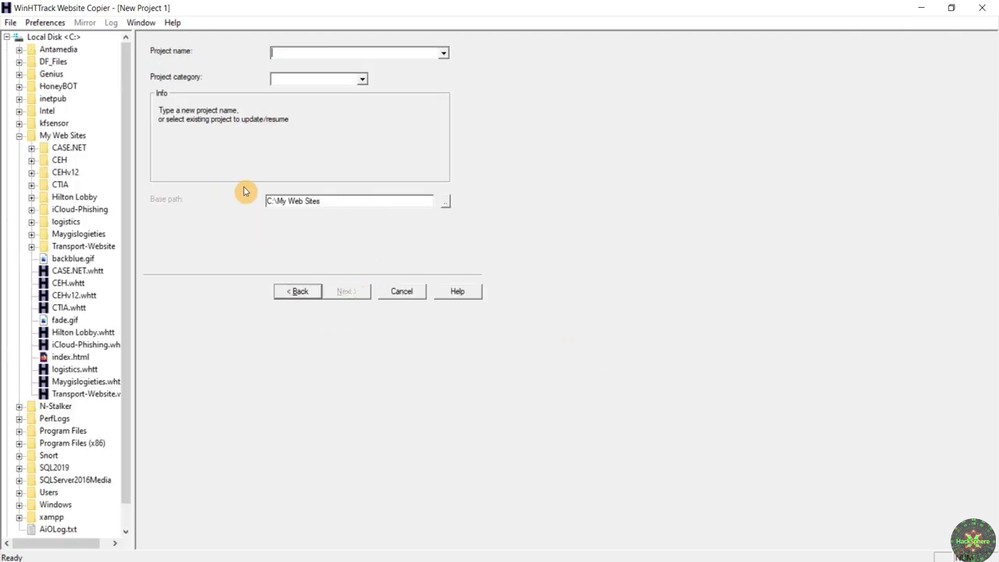
left_click(19, 135)
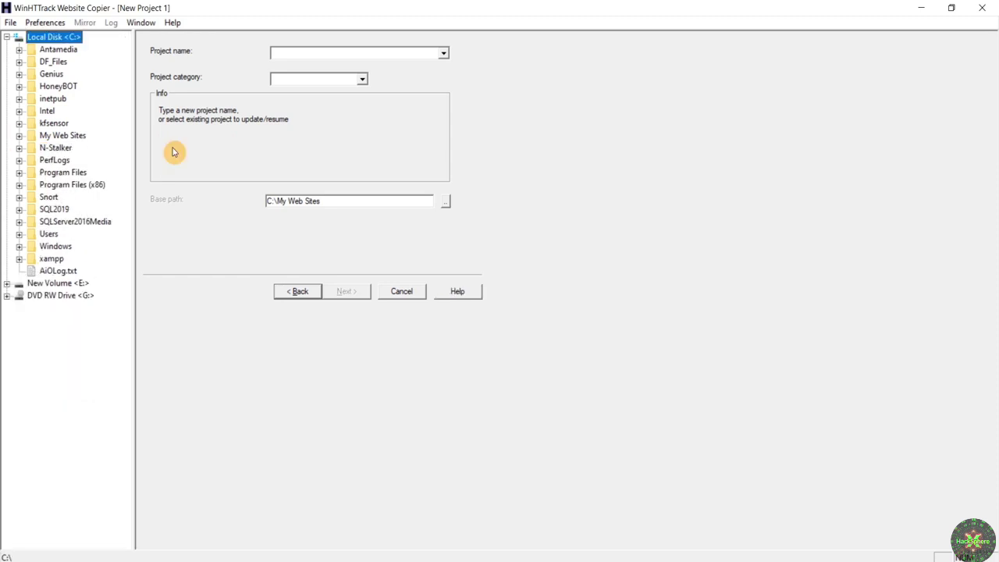
left_click(376, 54)
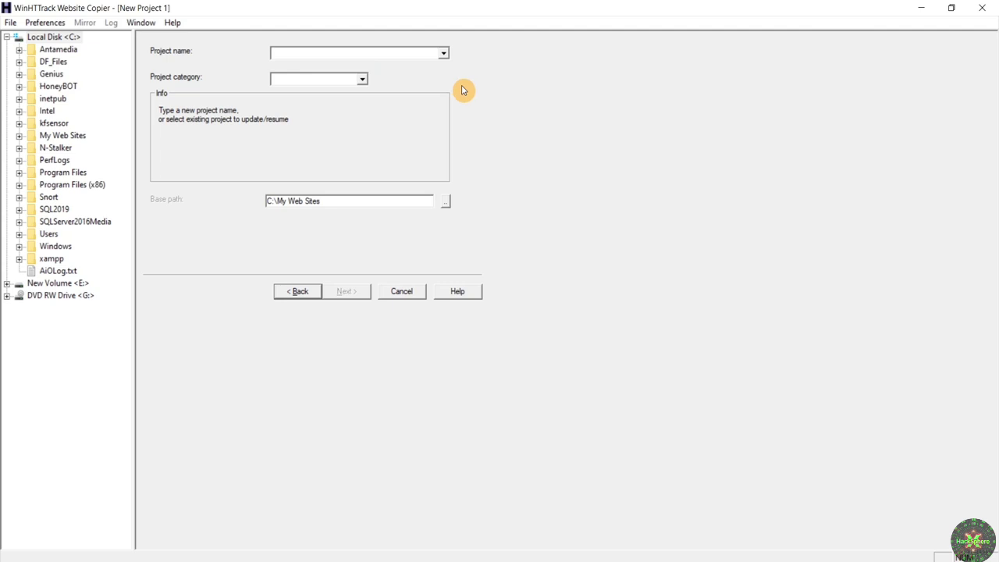
type("HackingSocialMedia")
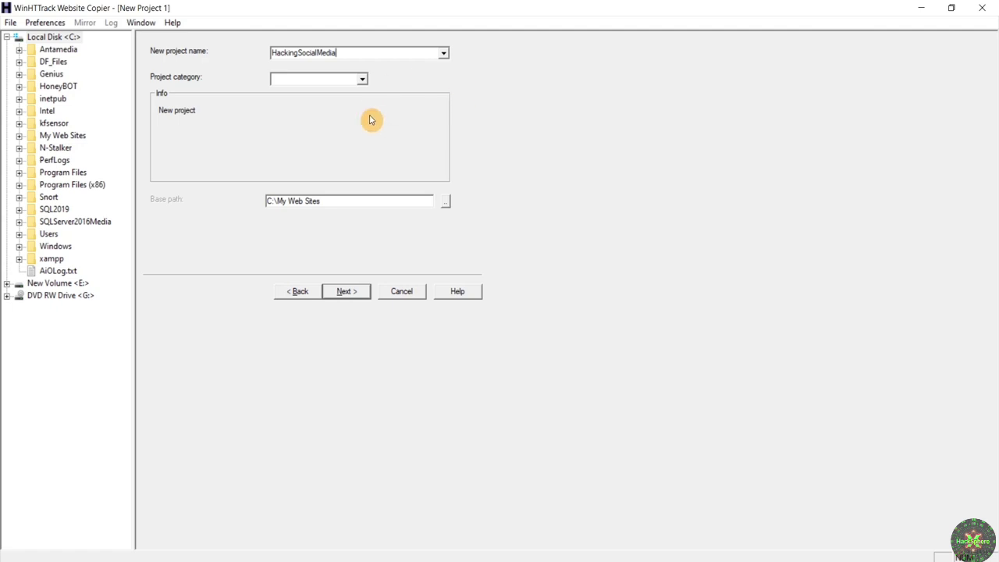
left_click(347, 292)
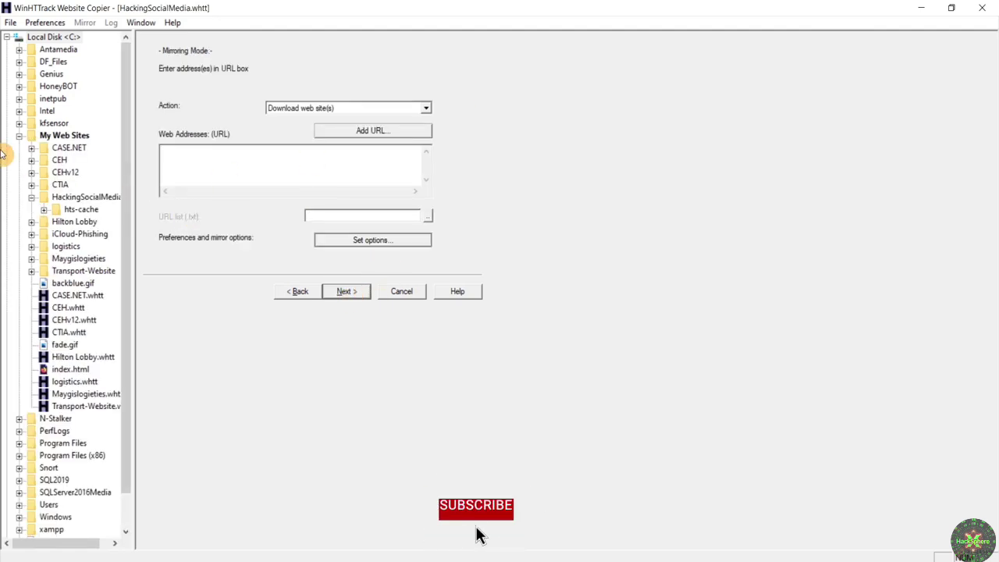
- Put the cursor in the project's still-empty Web Addresses (URL) box
left_click(18, 135)
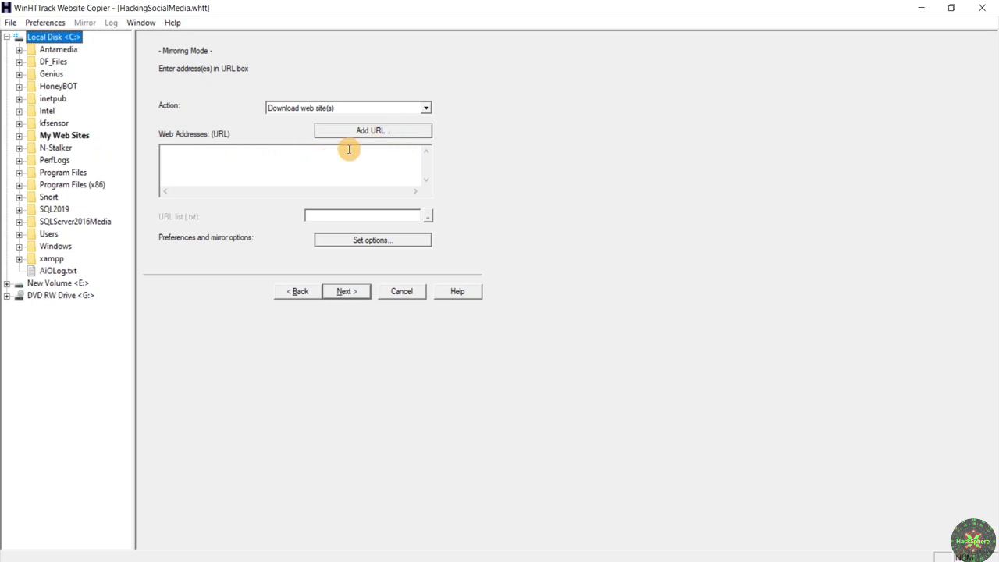
left_click(287, 159)
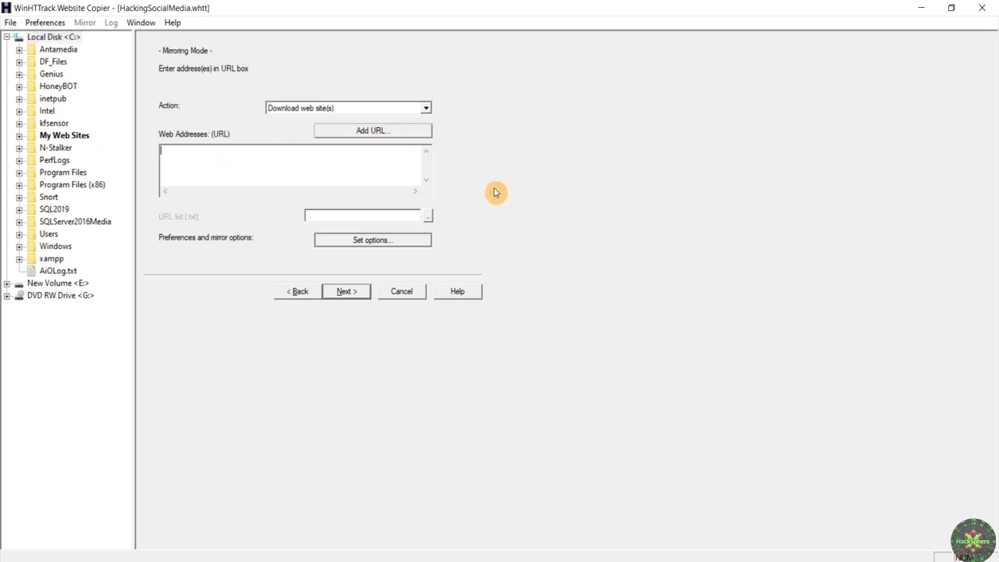
- Load certifiedhacker.com in a new Firefox tab from the address suggestions
left_click(639, 560)
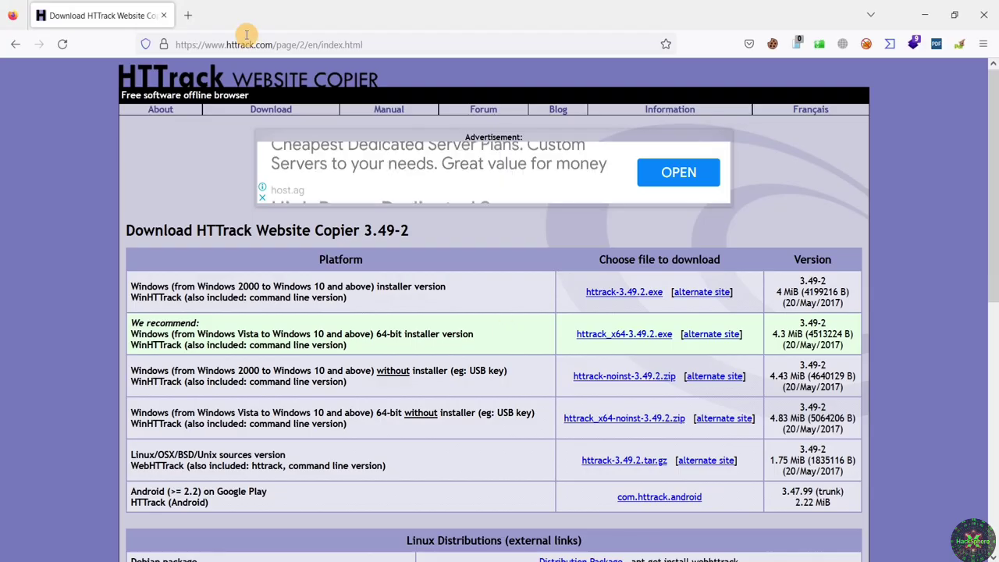
left_click(188, 15)
type("cer")
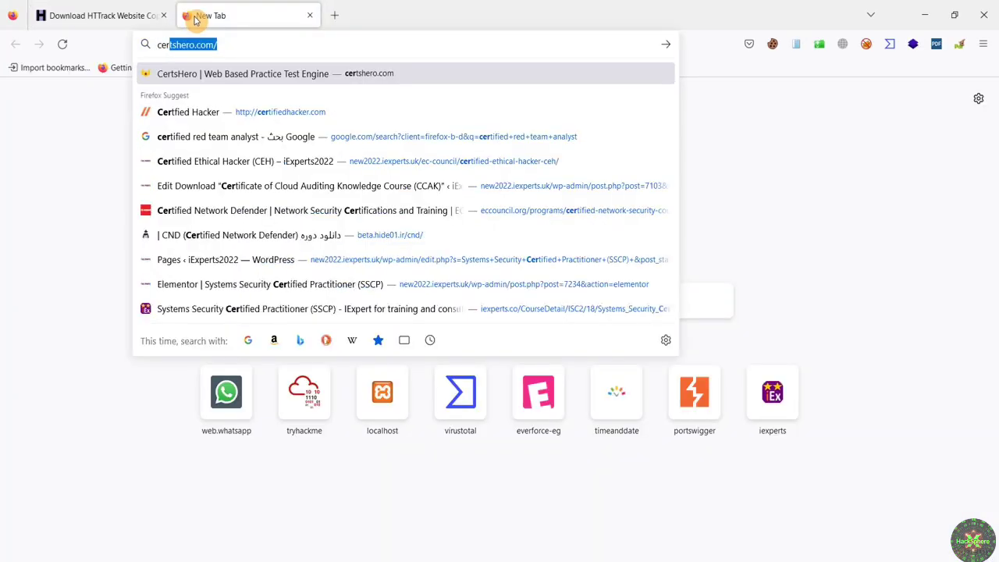
type("tifi")
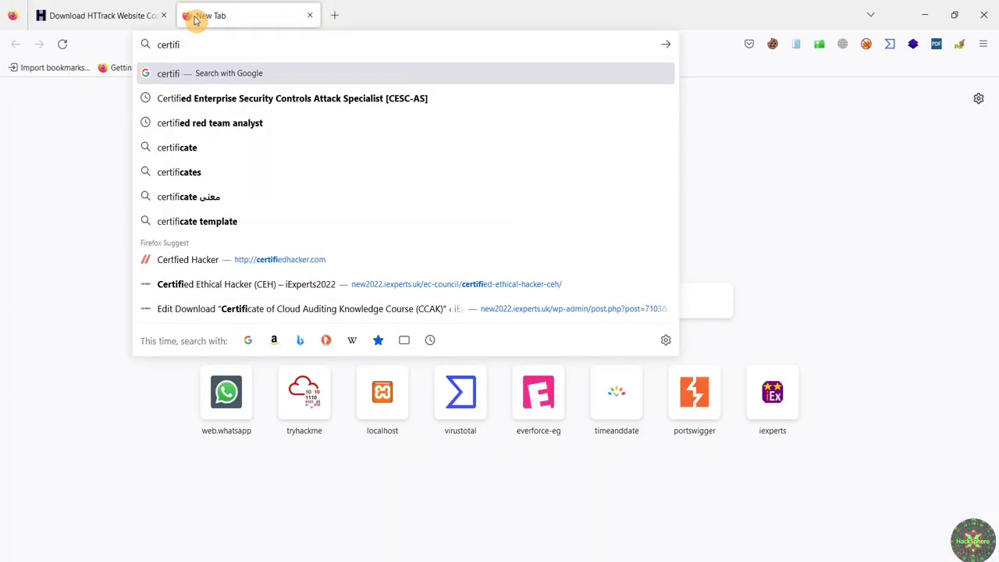
key("Down")
key("Down")
key("Down")
key("Down")
key("Down")
key("Down")
key("Down")
key("Down")
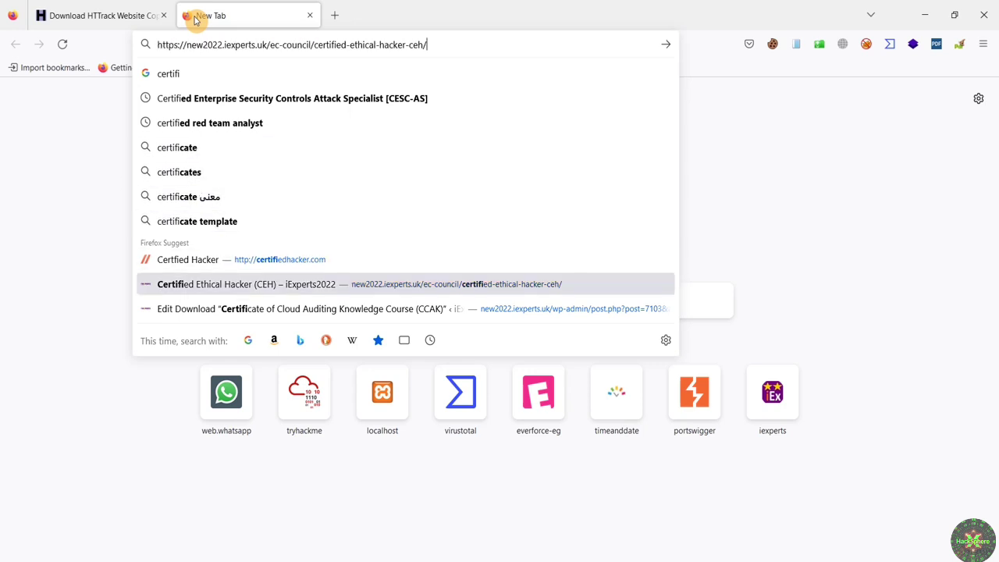
key("Up")
key("Return")
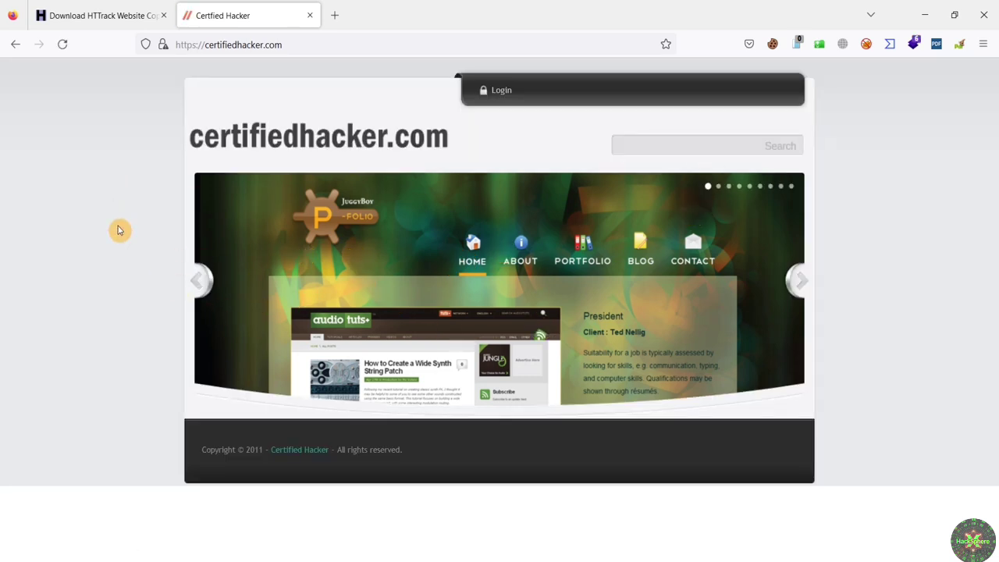
- Advance through the live site's banner slider slides
left_click(796, 282)
left_click(798, 288)
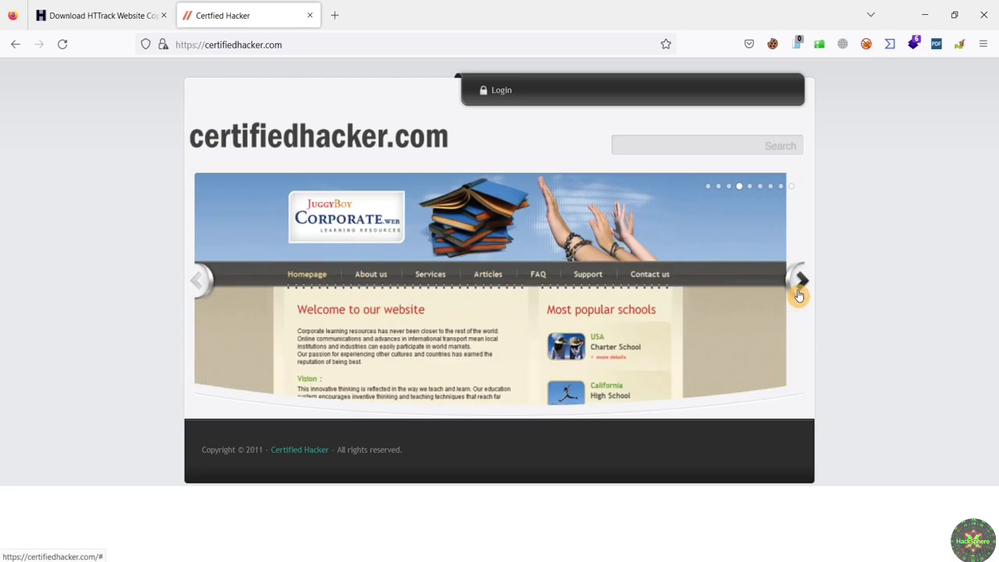
left_click(799, 291)
left_click(799, 295)
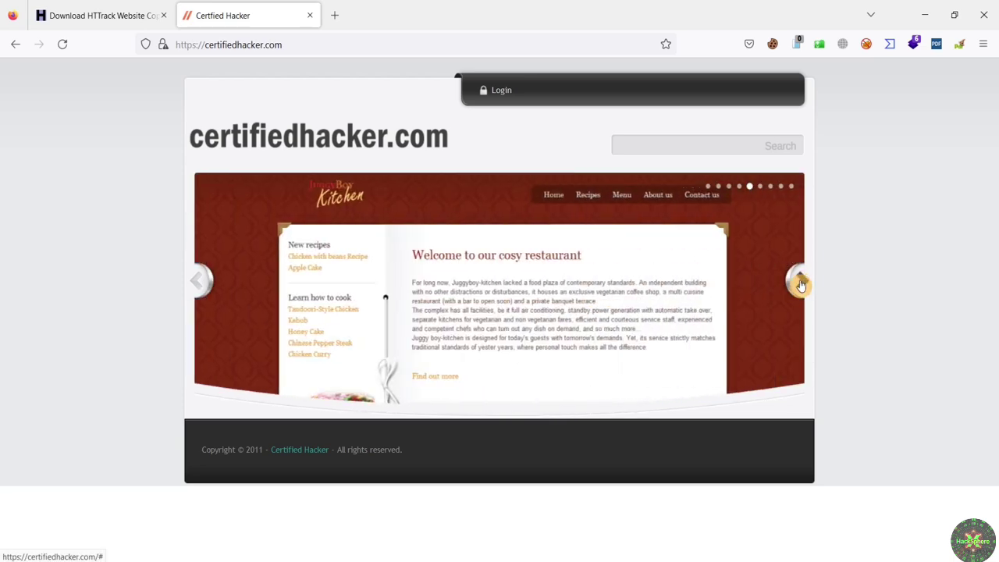
left_click(799, 285)
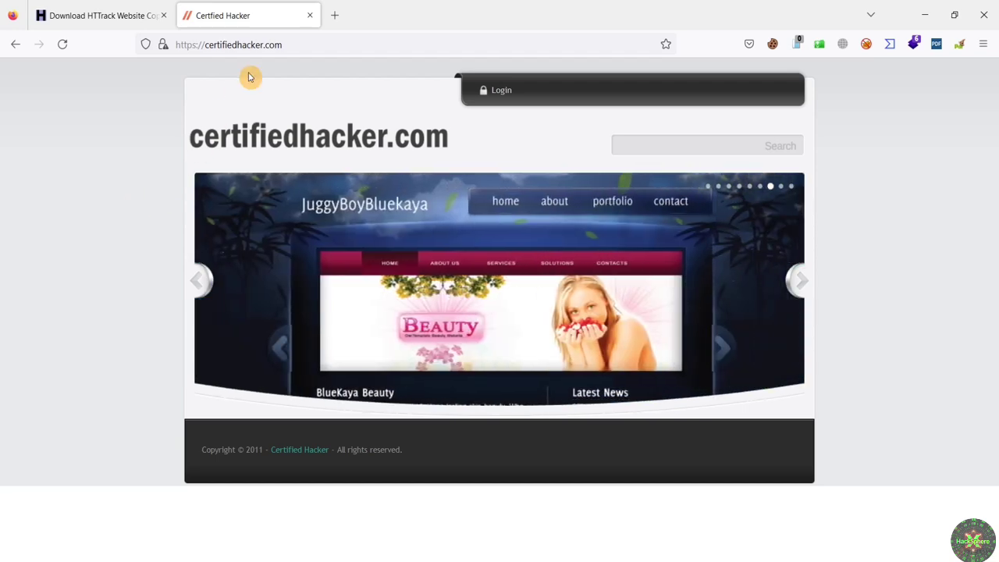
left_click(288, 41)
key("ctrl+c")
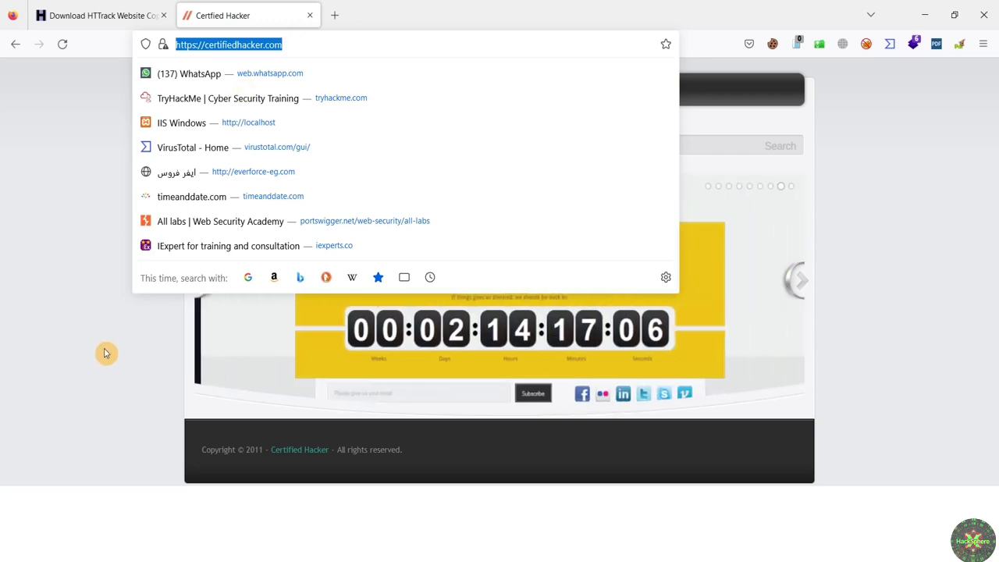
left_click(105, 352)
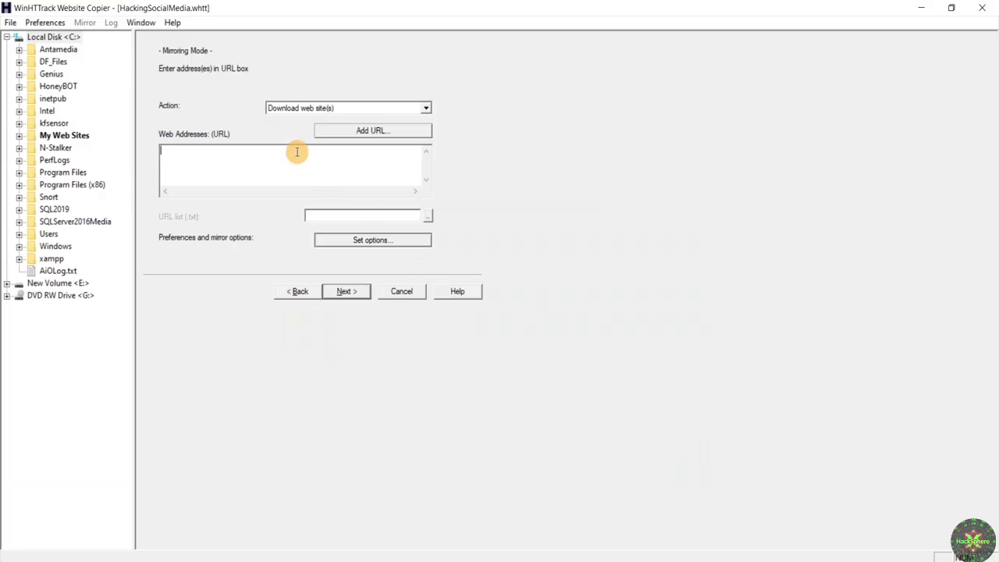
key("ctrl+v")
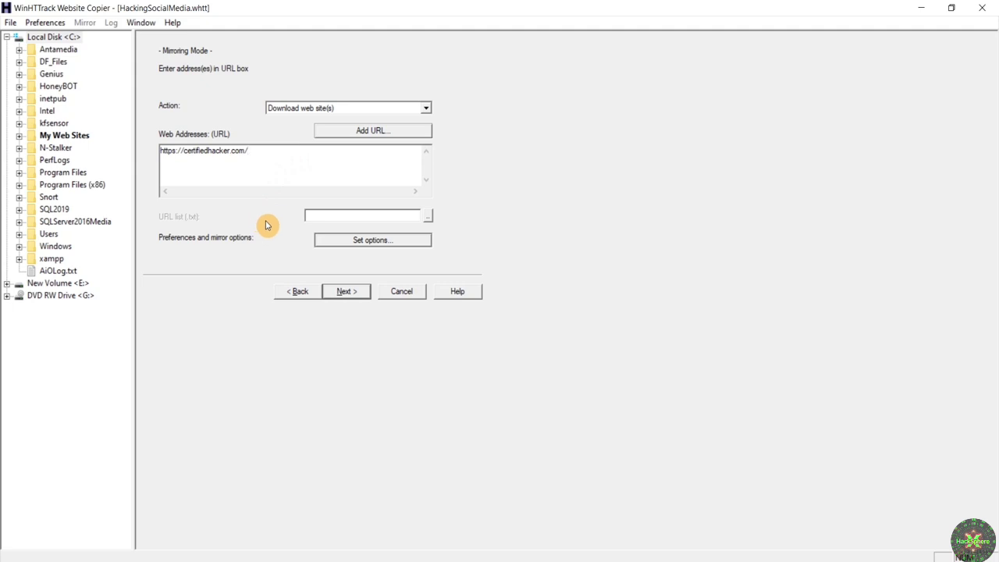
- Tick gif/jpg images, zip/tar archives and mov/mpg media in Scan Rules and confirm with OK
left_click(381, 248)
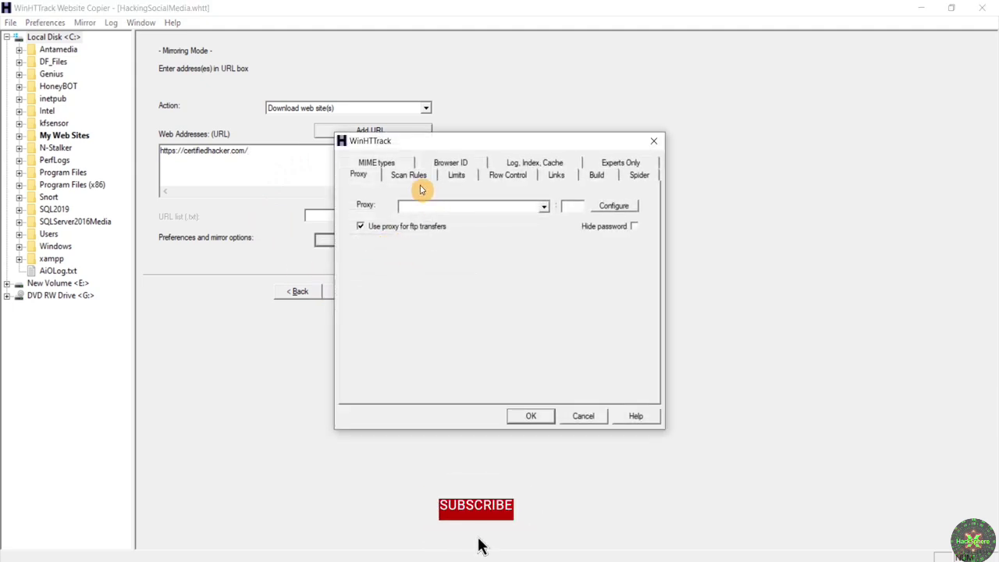
left_click(407, 178)
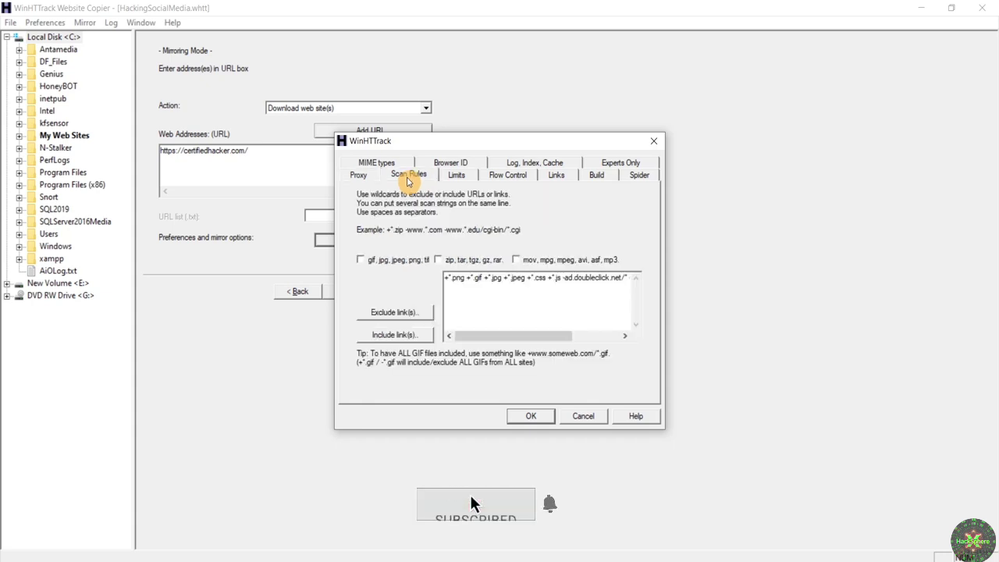
left_click(392, 266)
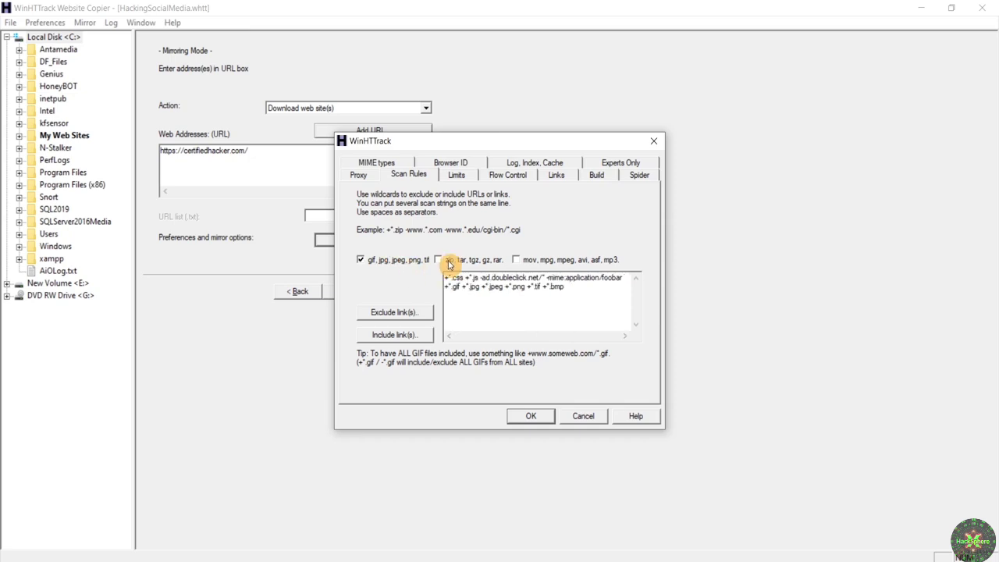
left_click(446, 262)
left_click(524, 262)
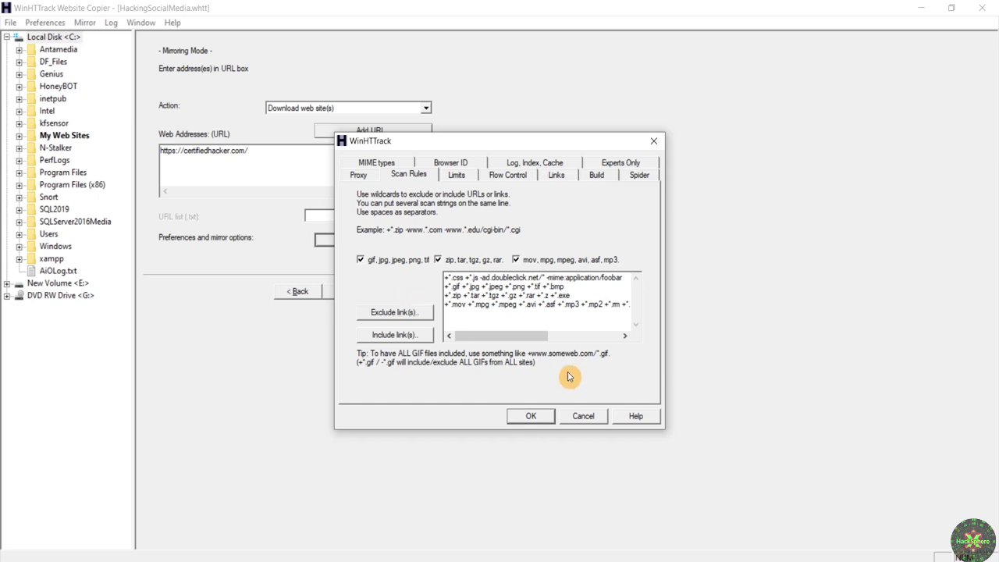
left_click(537, 416)
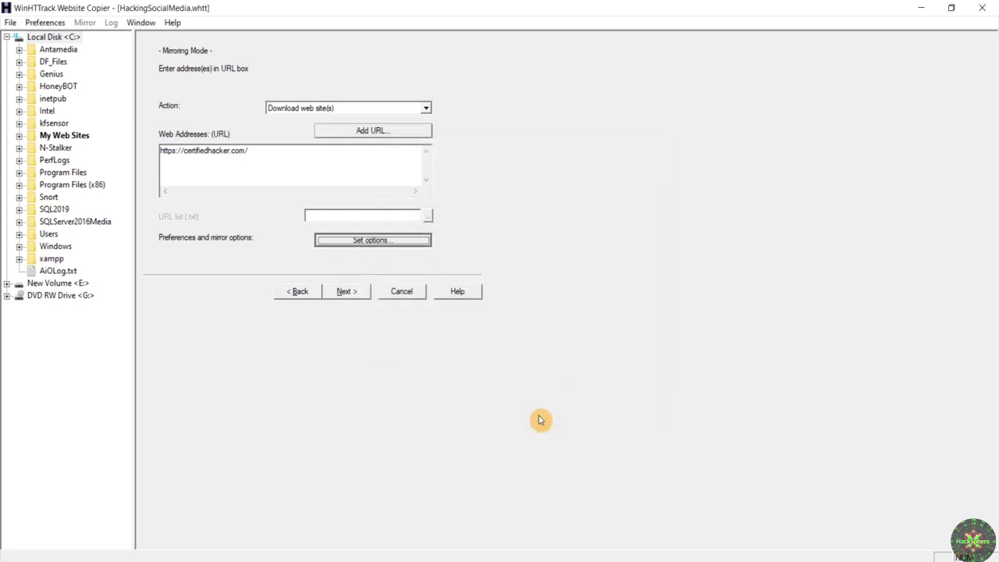
- Start mirroring certifiedhacker.com, then minimize WinHTTrack once 41 files are written
left_click(345, 291)
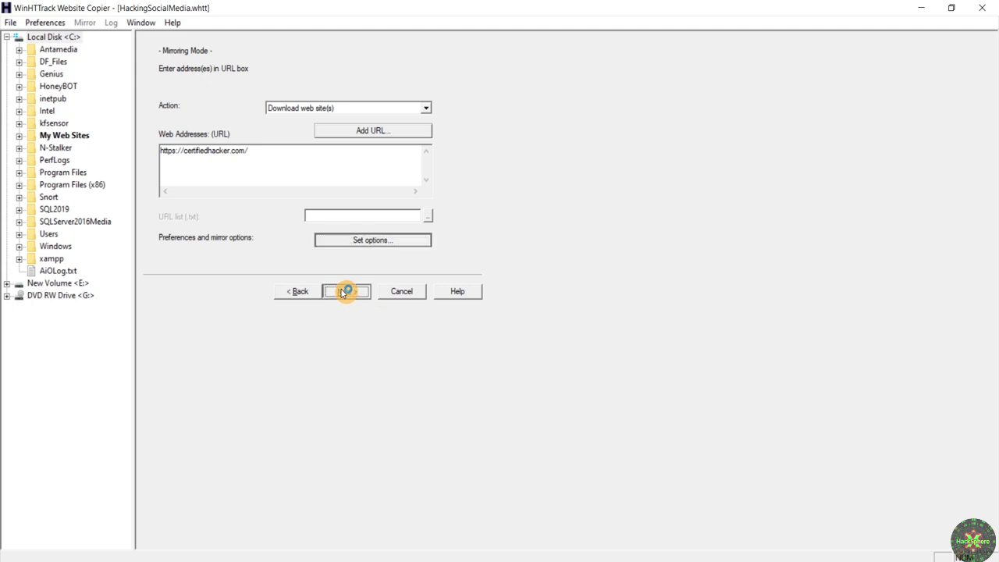
left_click(345, 291)
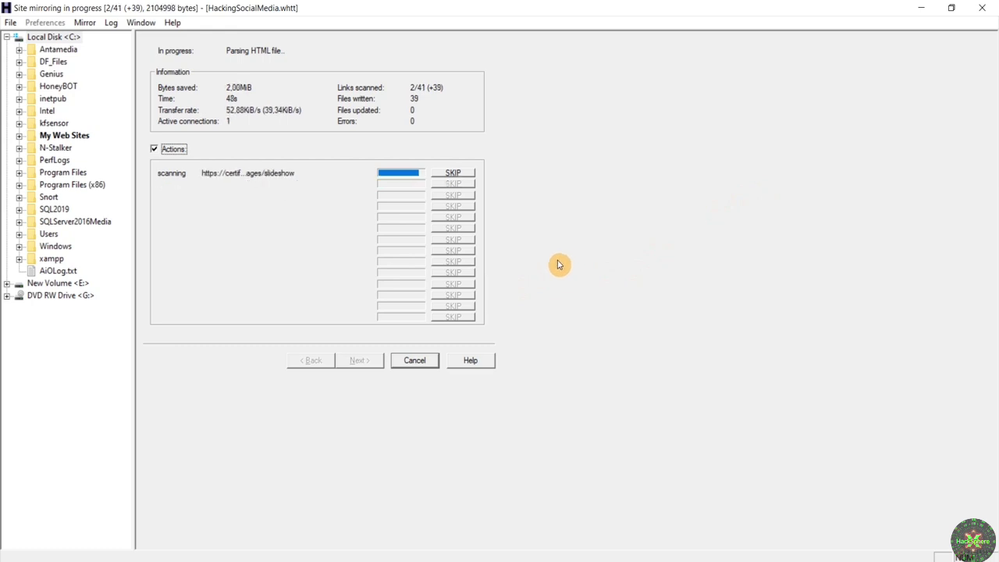
left_click(912, 8)
left_click(799, 282)
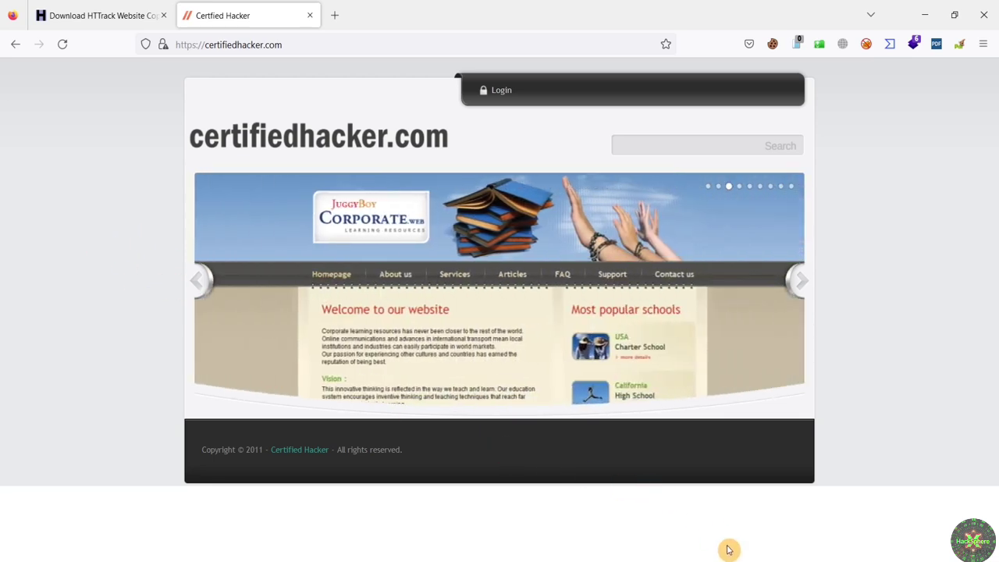
- Restore the WinHTTrack window from the taskbar to see the mirroring reported complete
left_click(754, 561)
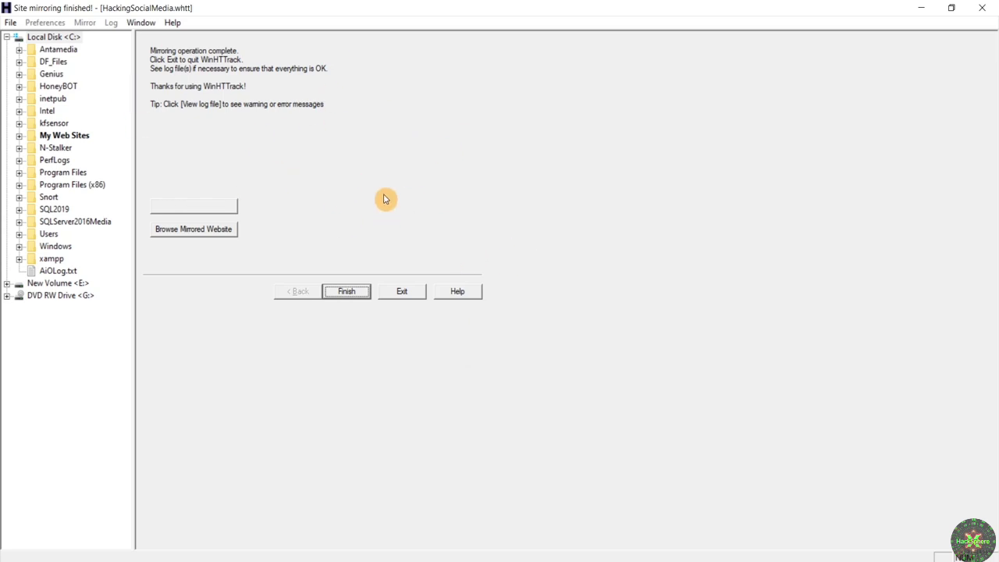
- Exit WinHTTrack and open C:\My Web Sites\HackingSocialMedia\index.html from File Explorer in Firefox
left_click(360, 295)
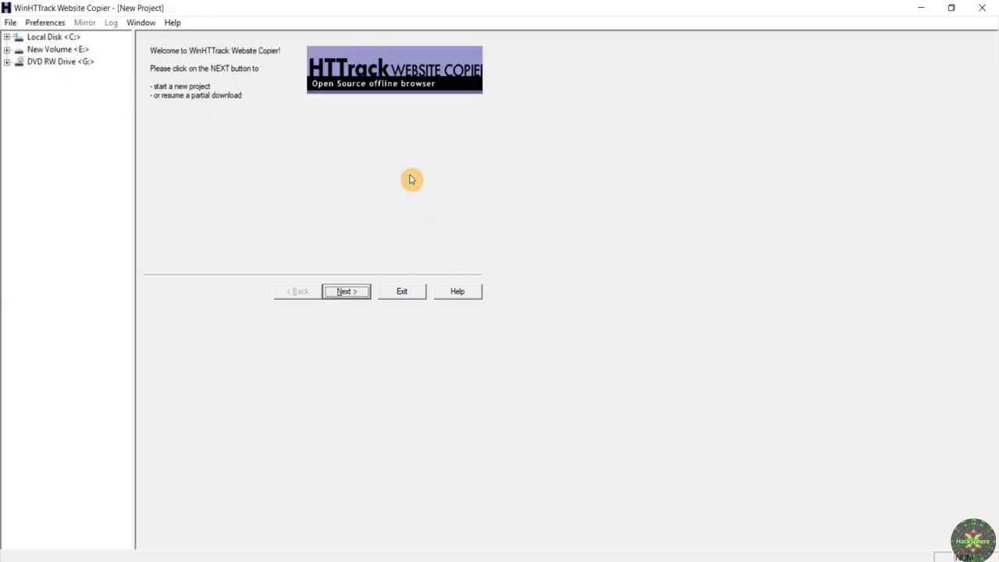
left_click(982, 7)
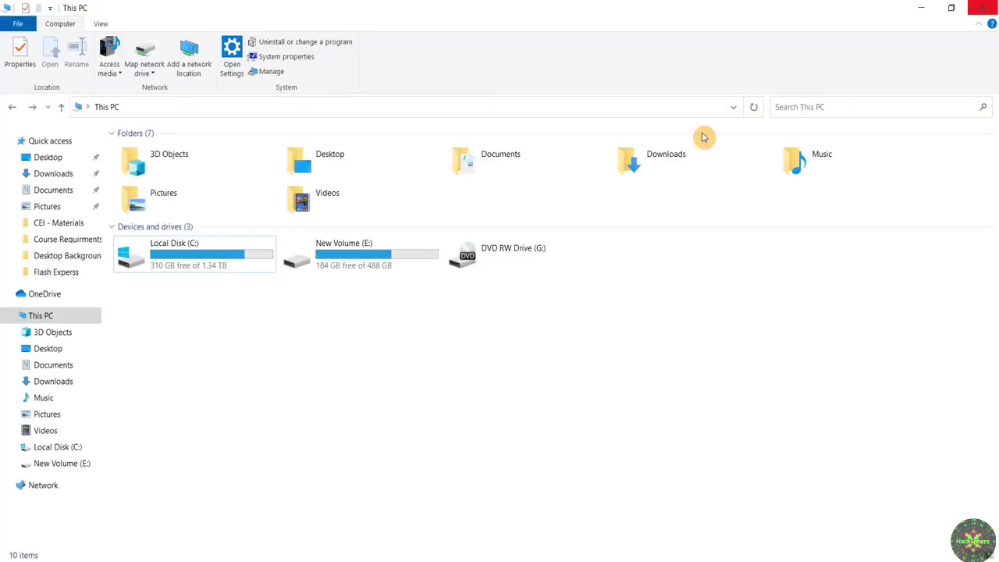
double_click(183, 263)
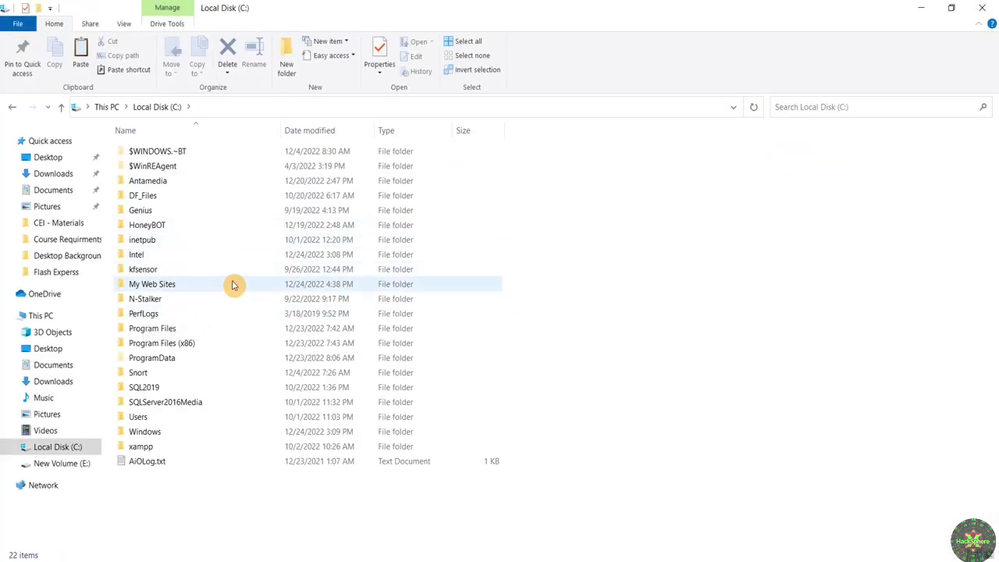
double_click(236, 286)
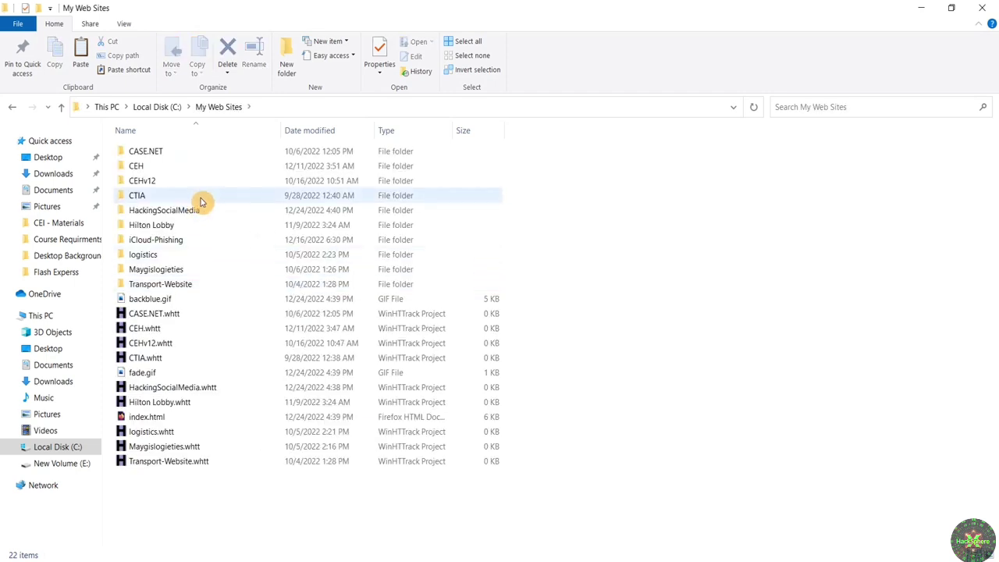
double_click(228, 212)
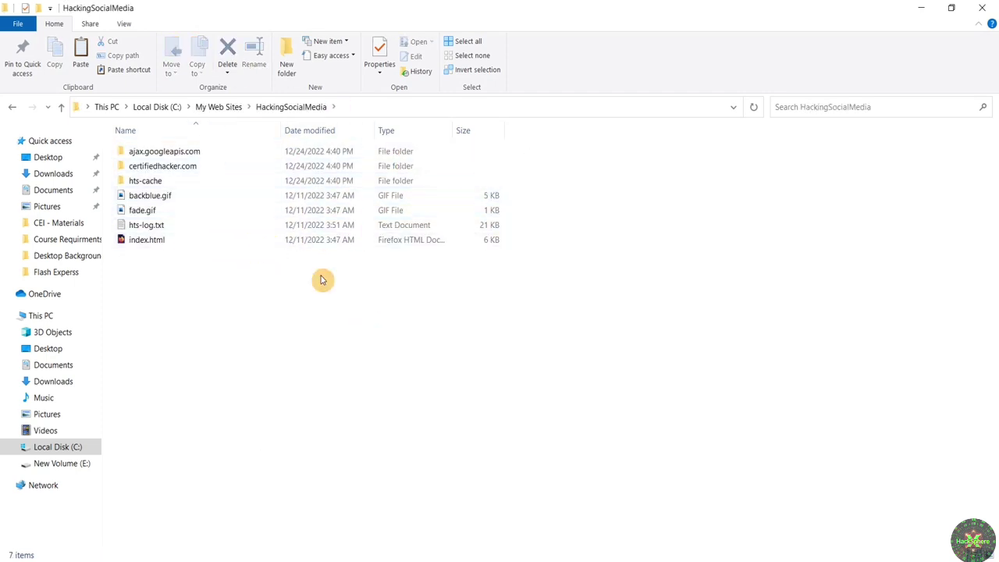
left_click(240, 244)
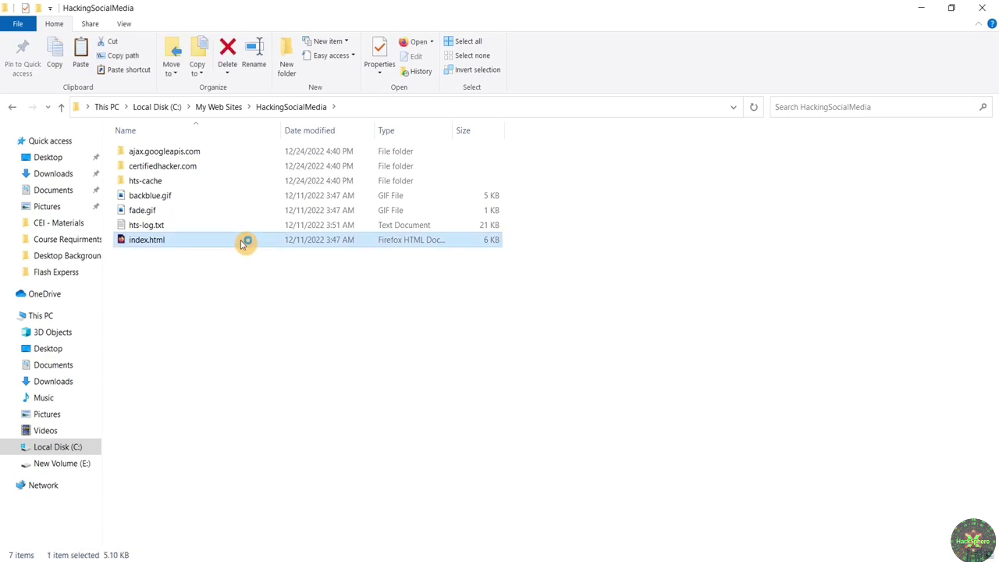
double_click(244, 244)
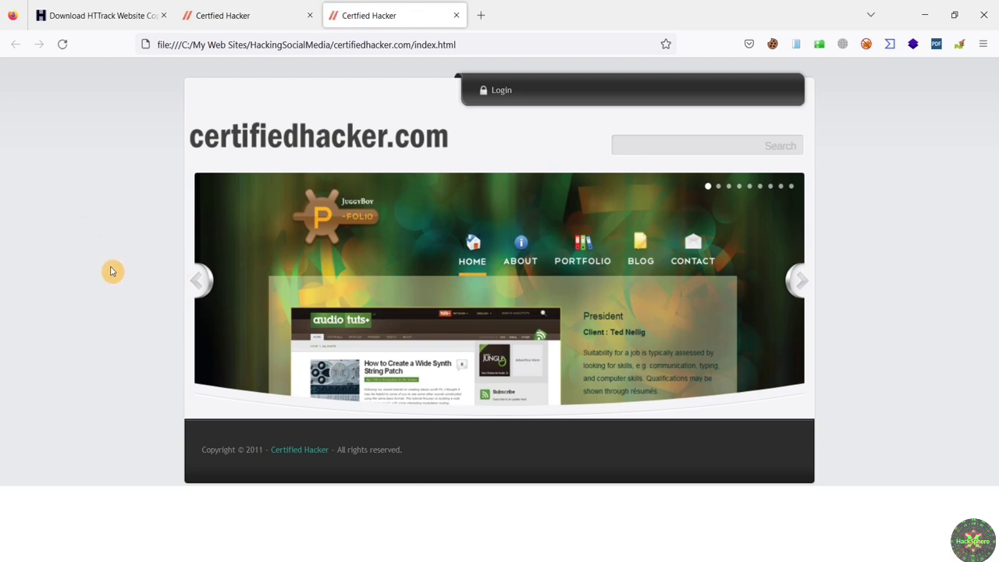
- Compare the live certifiedhacker.com tab with the local file:// mirror tab, then return to the HackingSocialMedia folder
left_click(242, 17)
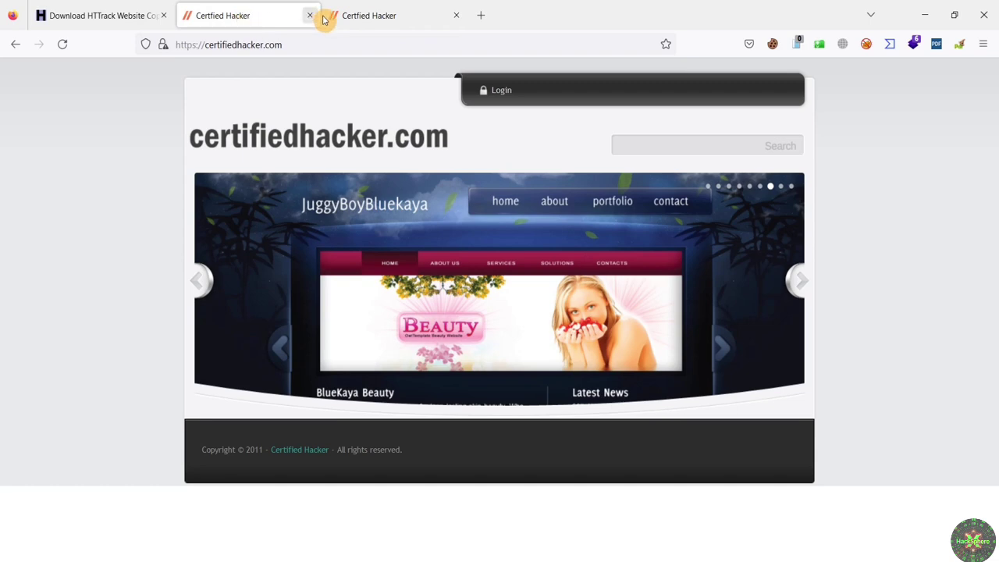
left_click(363, 20)
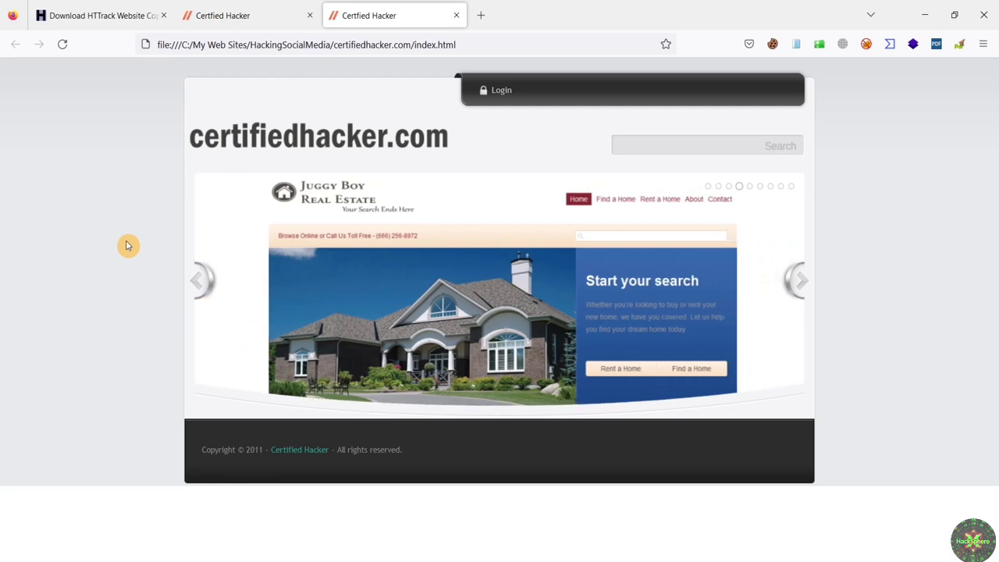
left_click(230, 22)
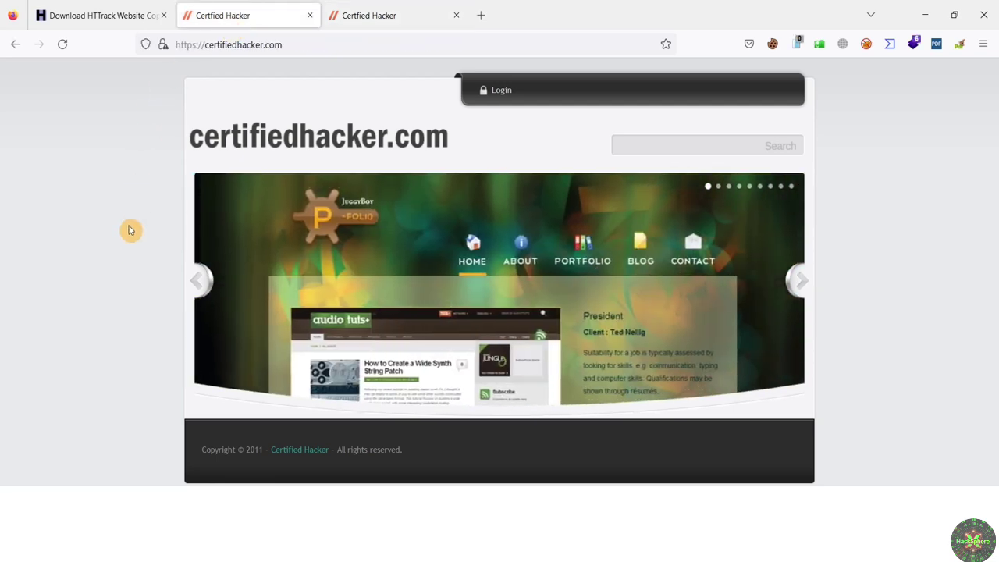
left_click(395, 17)
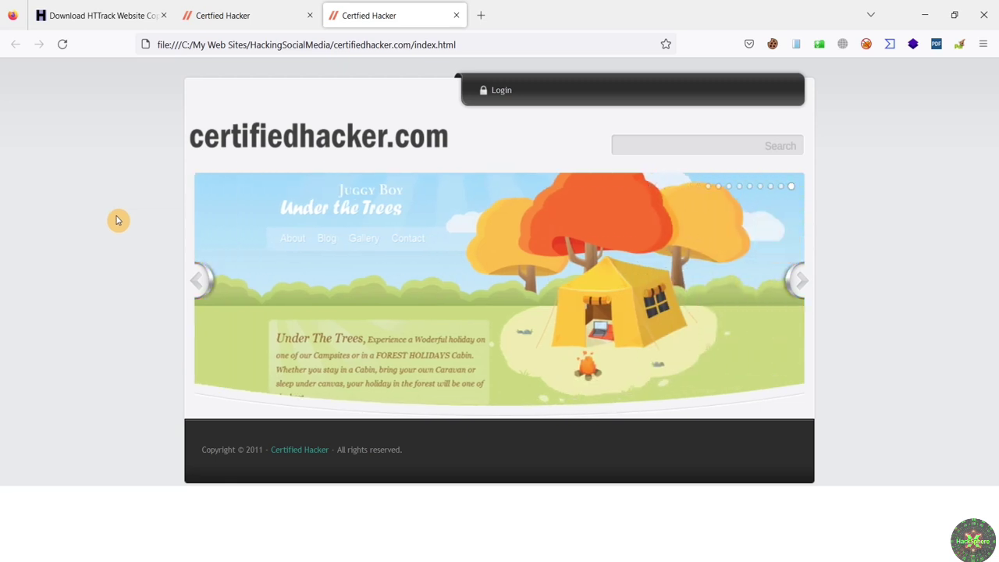
left_click(535, 543)
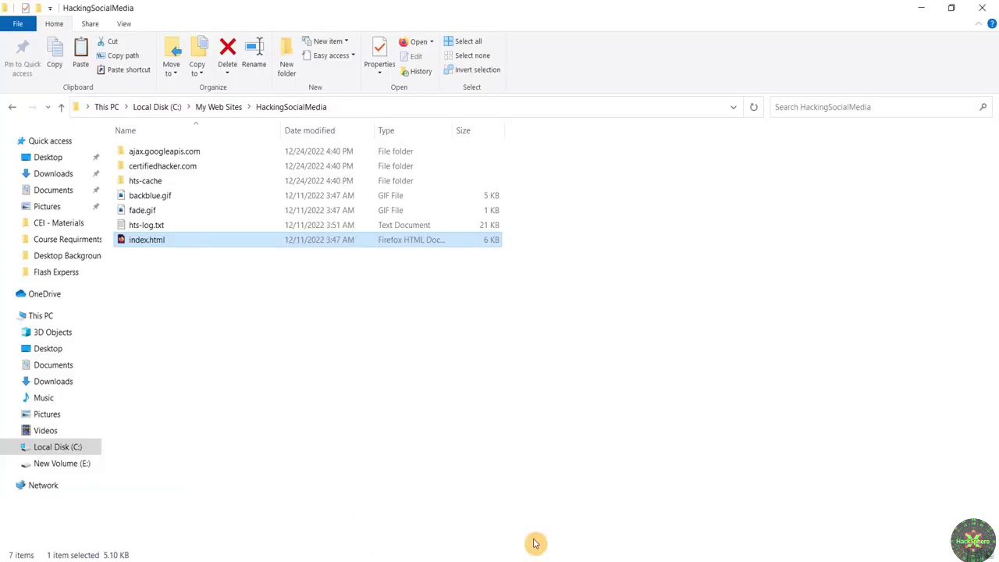